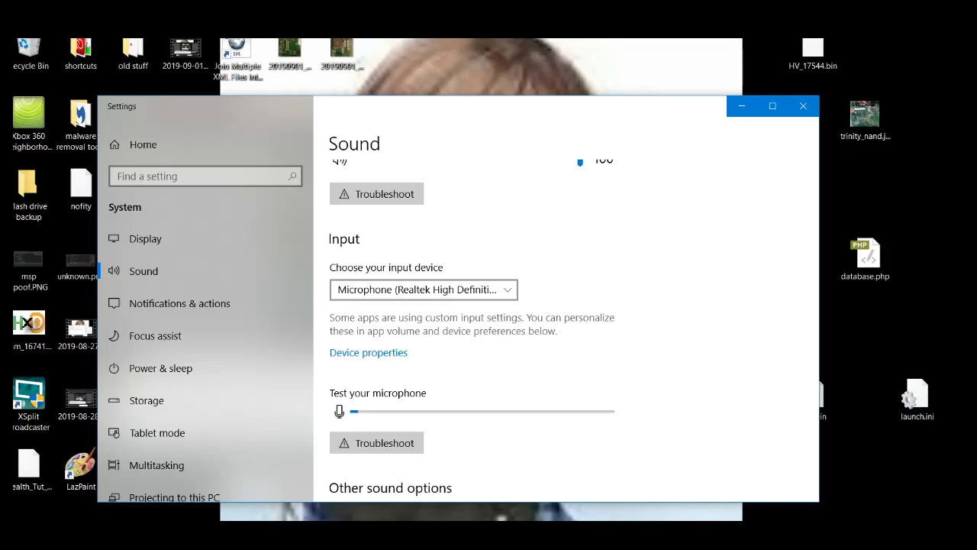
- Put away the Settings Sound page showing the Realtek microphone as input
click(745, 109)
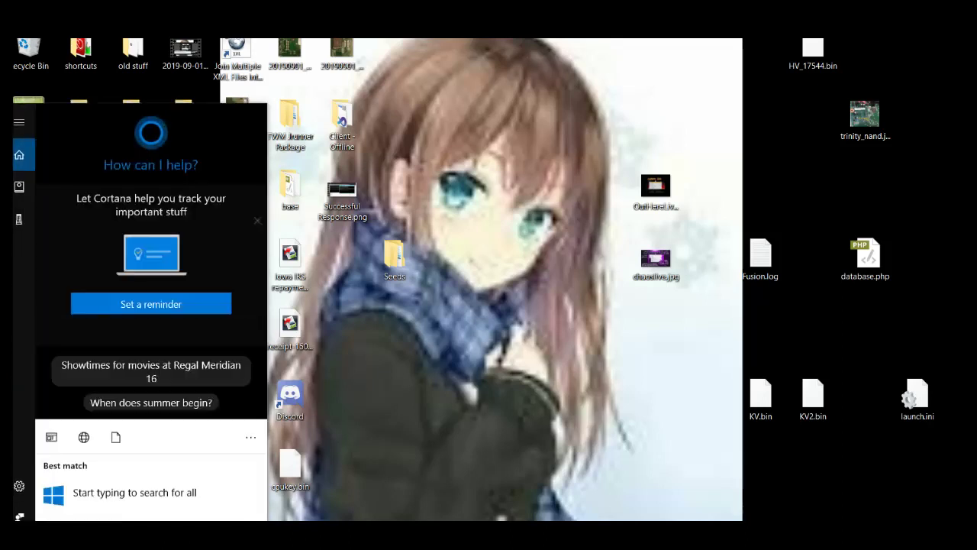
text(console)
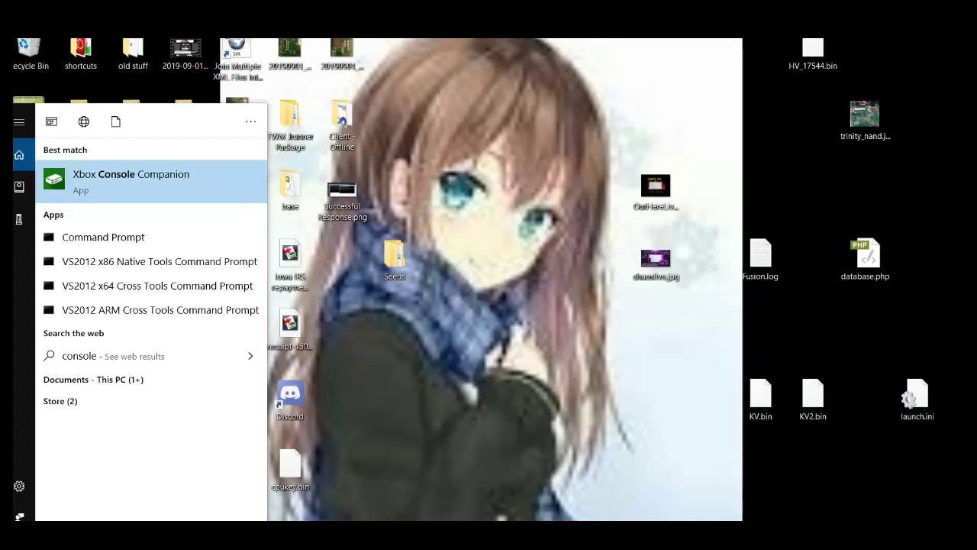
- Launch Xbox Console Companion from the 'console' search results
key(Return)
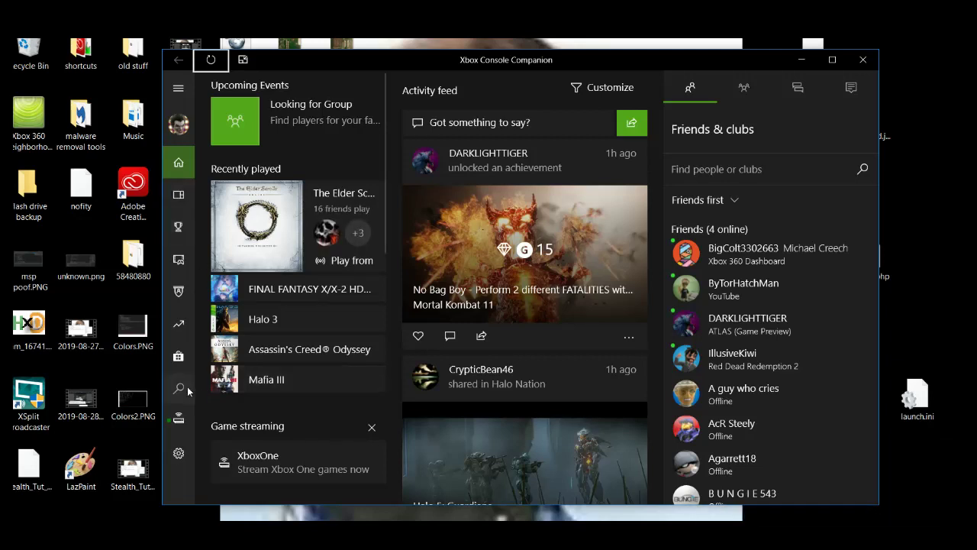
- Stream the XboxOne console from the Connect to your Xbox One page
click(188, 369)
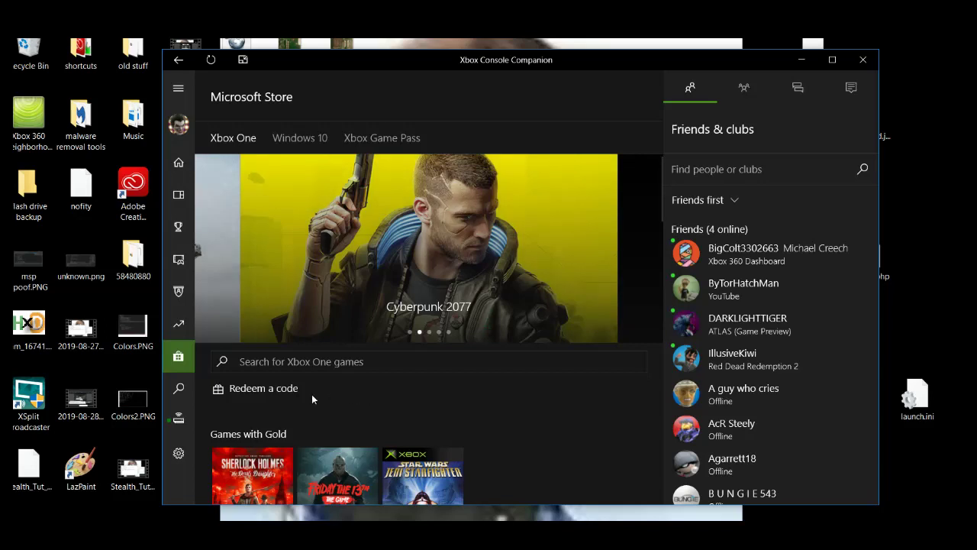
click(179, 418)
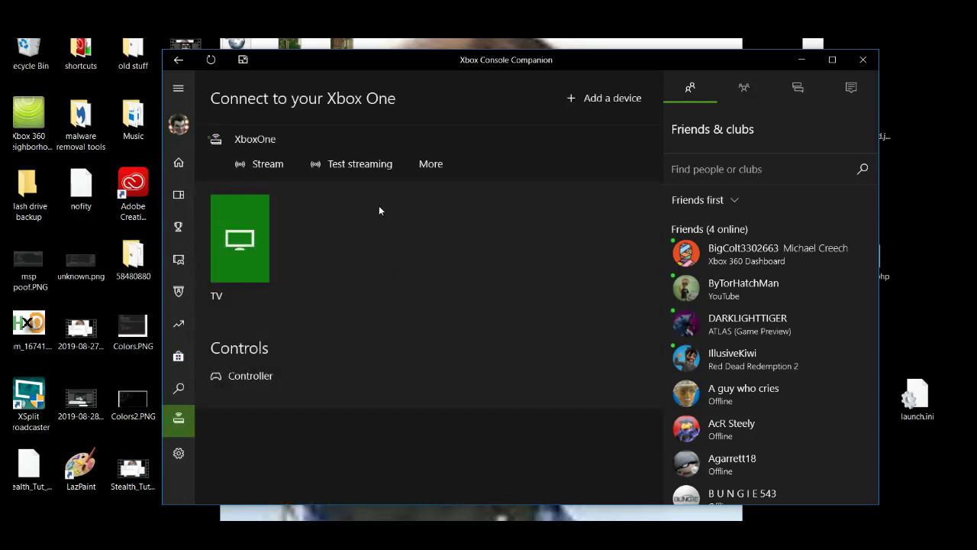
click(267, 164)
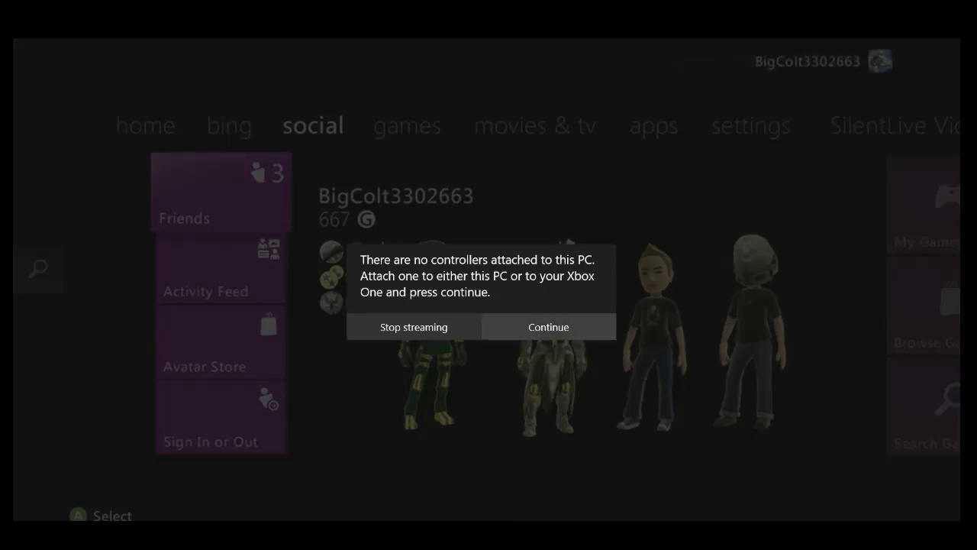
- Continue without a controller, exit full screen, and move the window left, slightly resized
key(Return)
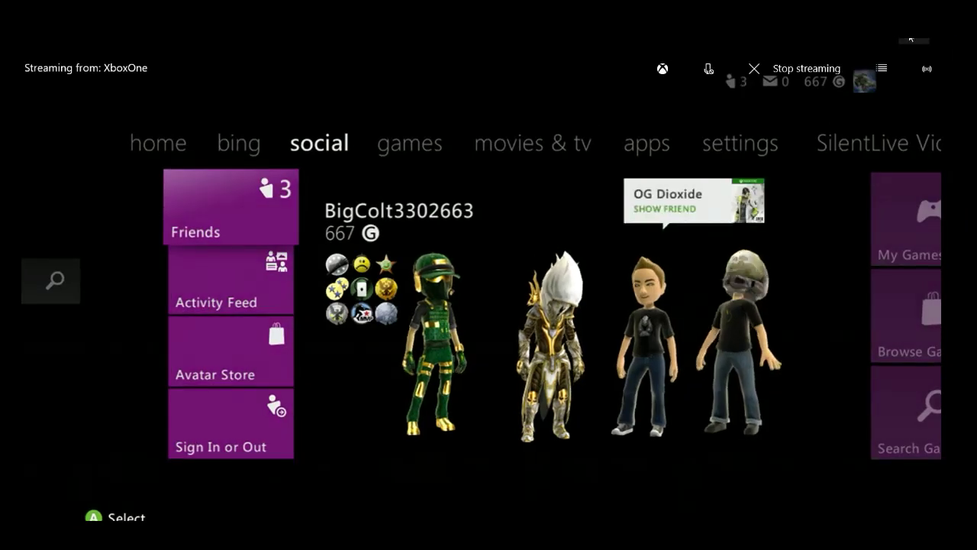
click(882, 68)
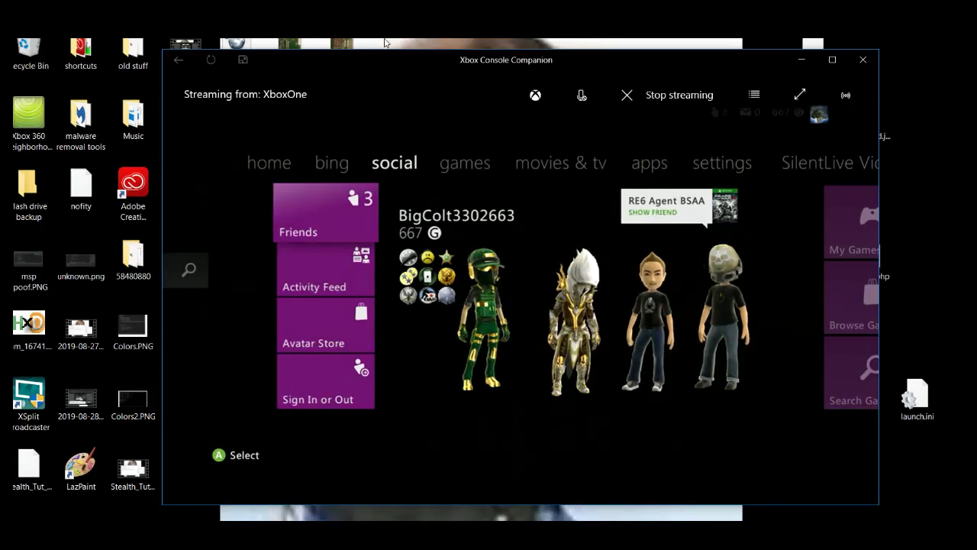
drag(385, 60, 313, 61)
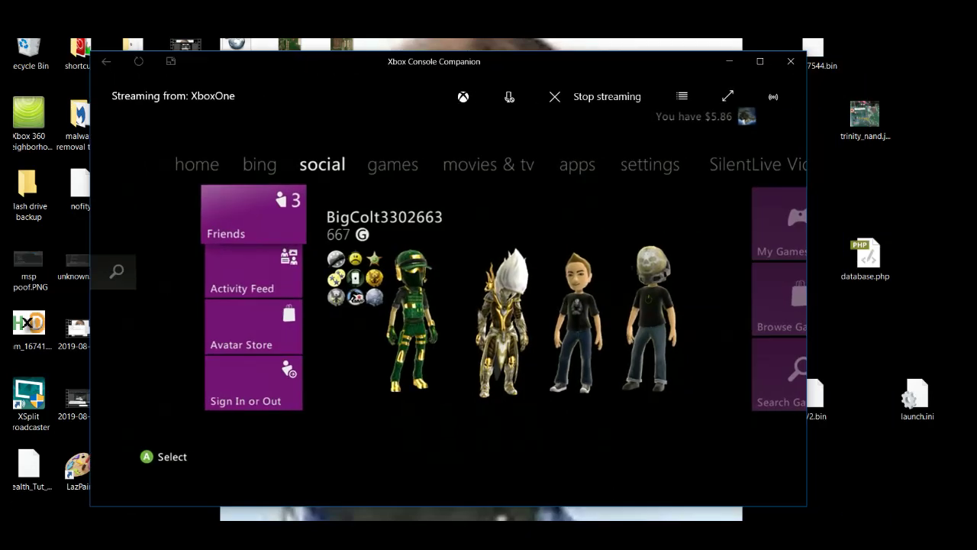
drag(90, 507, 76, 520)
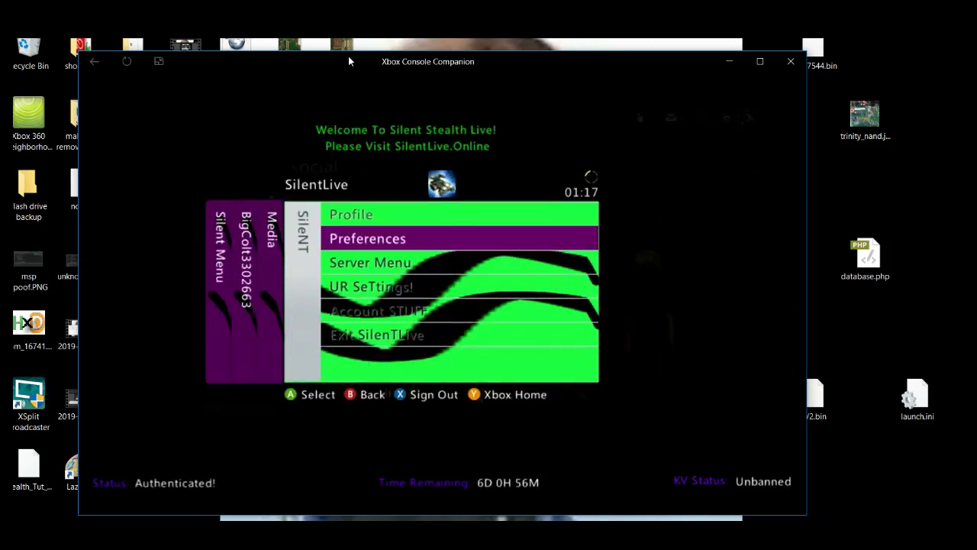
- Choose Server Menu in the SilentLive guide and dismiss the SilentLive Menu dialog
key(Down)
key(Return)
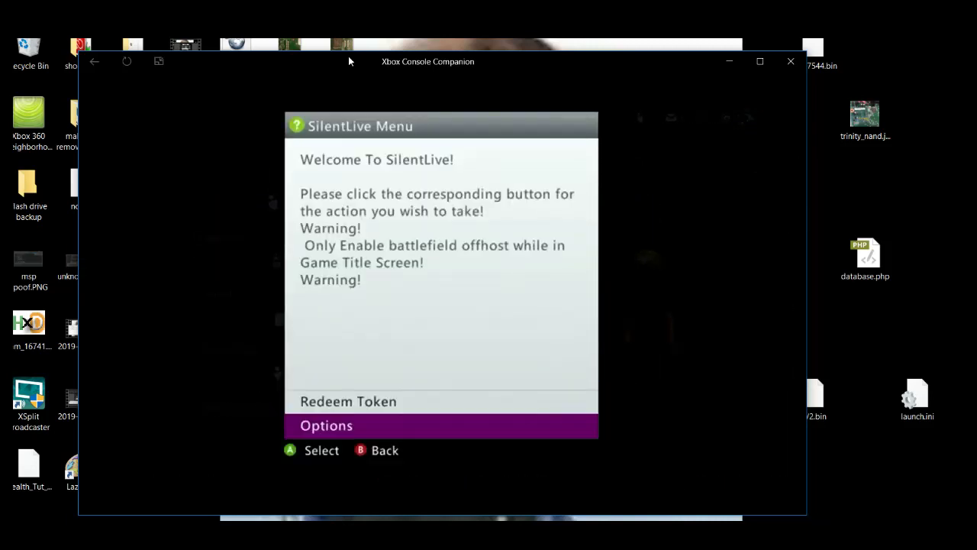
key(Return)
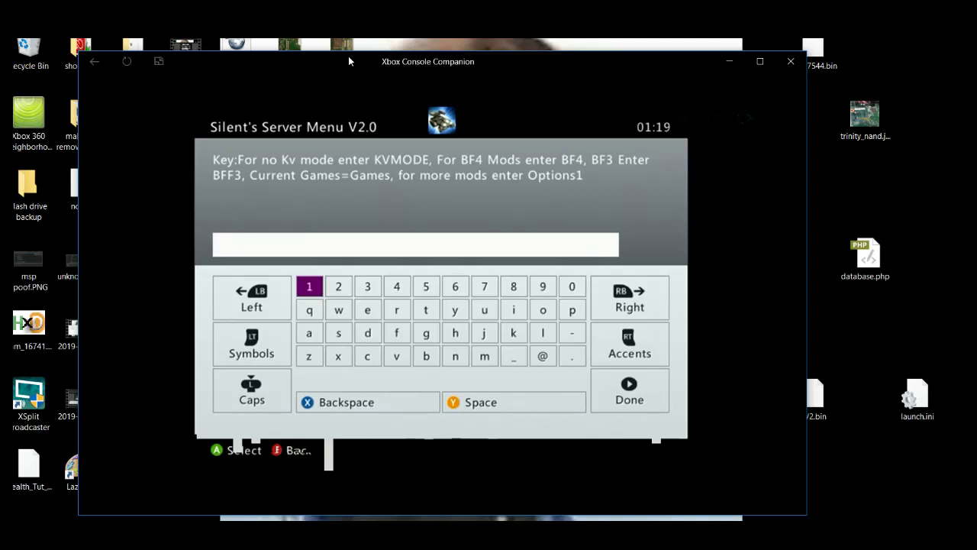
- Step through the keys of the server menu's text-entry keyboard
key(Right)
key(Down)
key(Up)
key(Left)
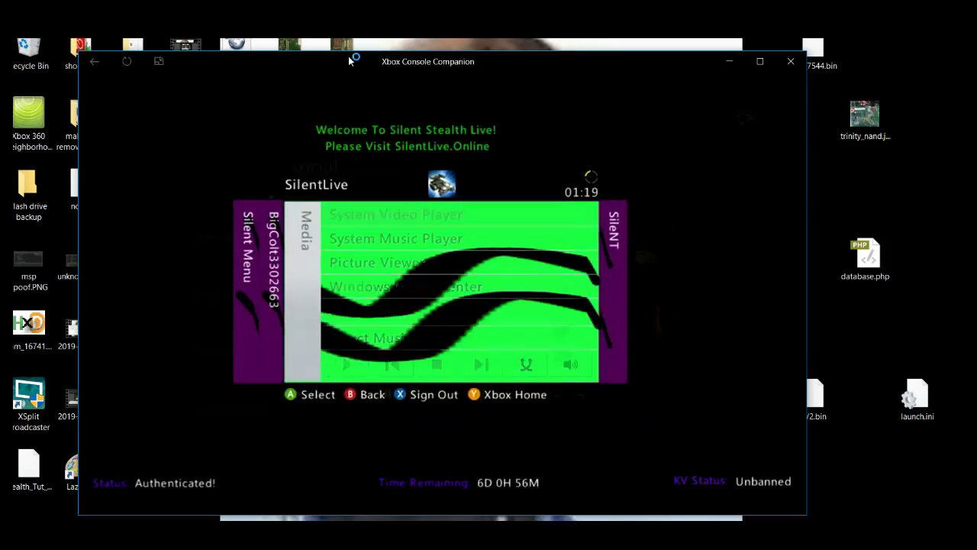
- Move through the SilentLive guide entries, then exit the guide to the social tab
key(Down)
key(Up)
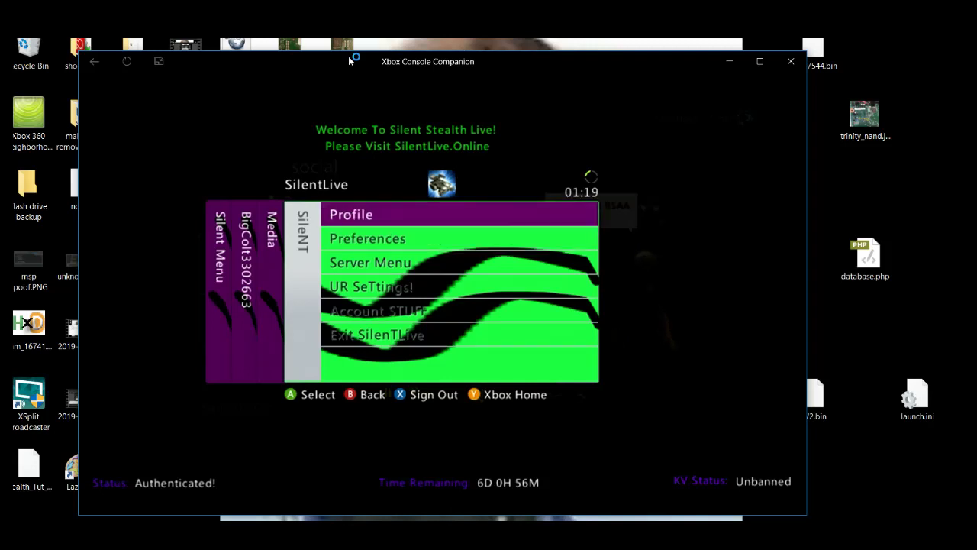
key(Left)
key(Escape)
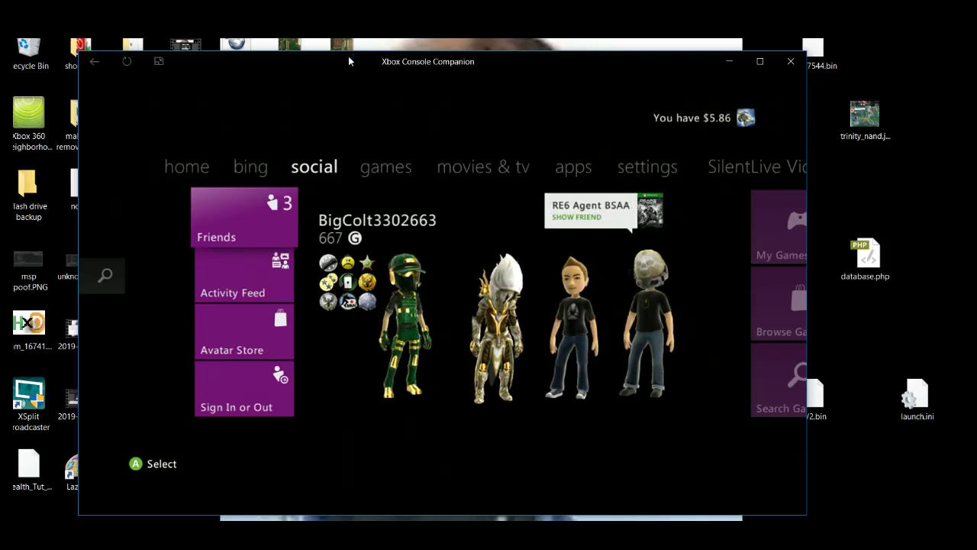
- Move and minimize the companion window, then restore XSplit Broadcaster from the taskbar
drag(723, 65, 641, 80)
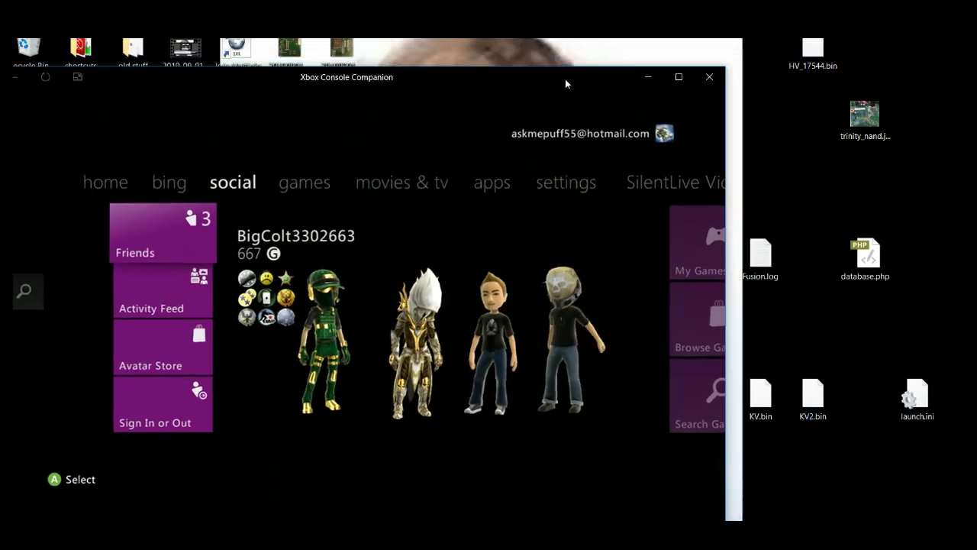
click(644, 78)
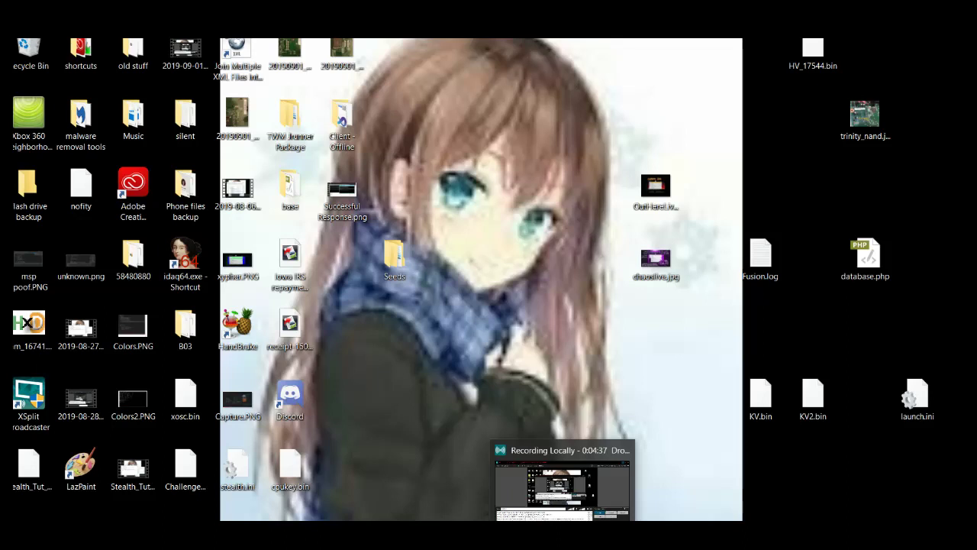
click(563, 481)
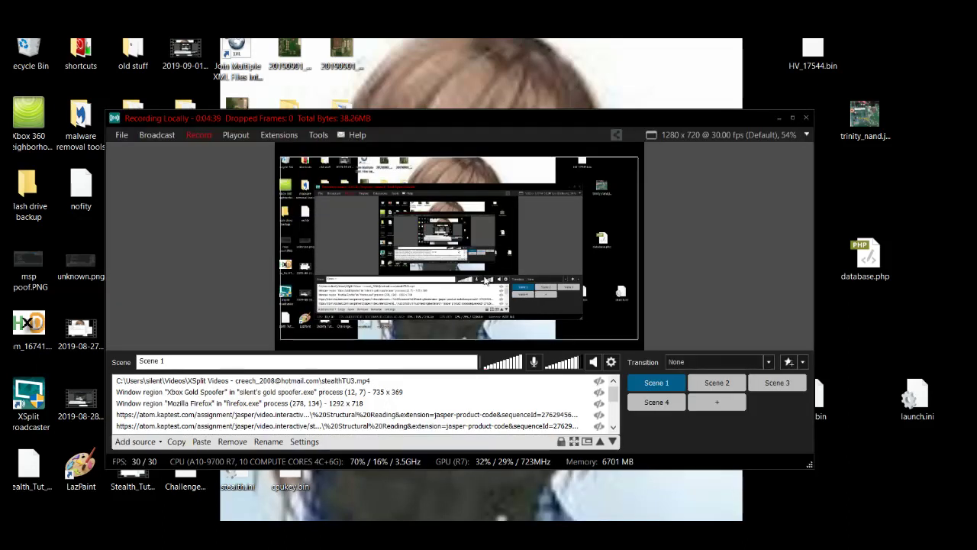